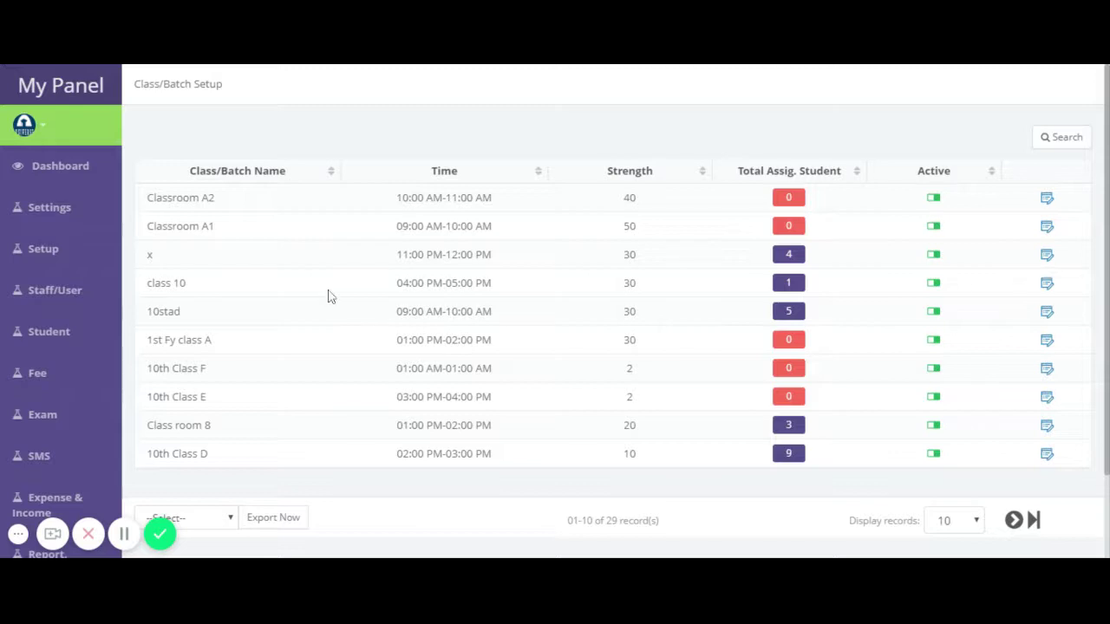
Highlight Classroom A2's name, its 10:00 AM-11:00 AM time range and its strength of 40
{"action": "left_click_drag", "start_coordinate": [155, 198], "coordinate": [228, 205]}
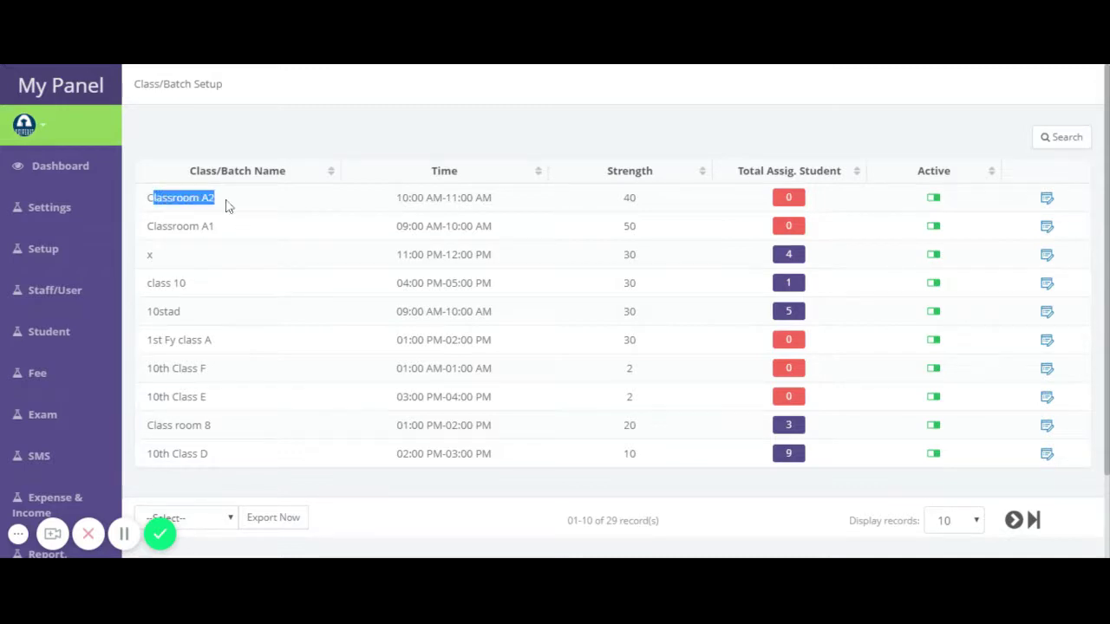
{"action": "left_click_drag", "start_coordinate": [402, 198], "coordinate": [493, 200]}
{"action": "double_click", "coordinate": [632, 199]}
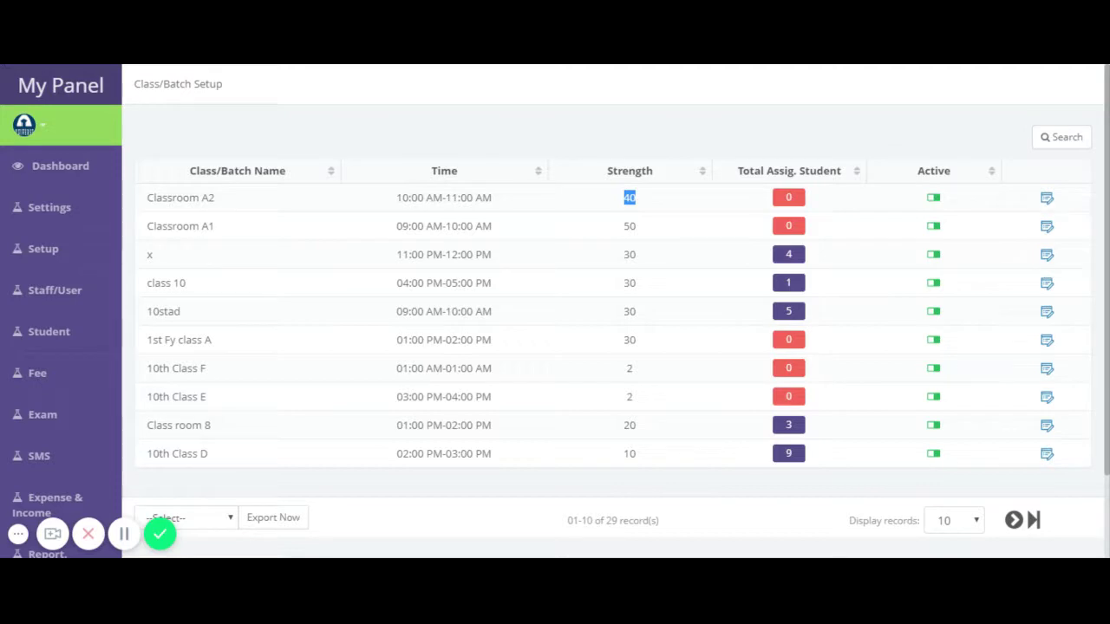
Edit the class name from Classroom A2 to Classroom A3 and save it
{"action": "left_click", "coordinate": [1047, 197]}
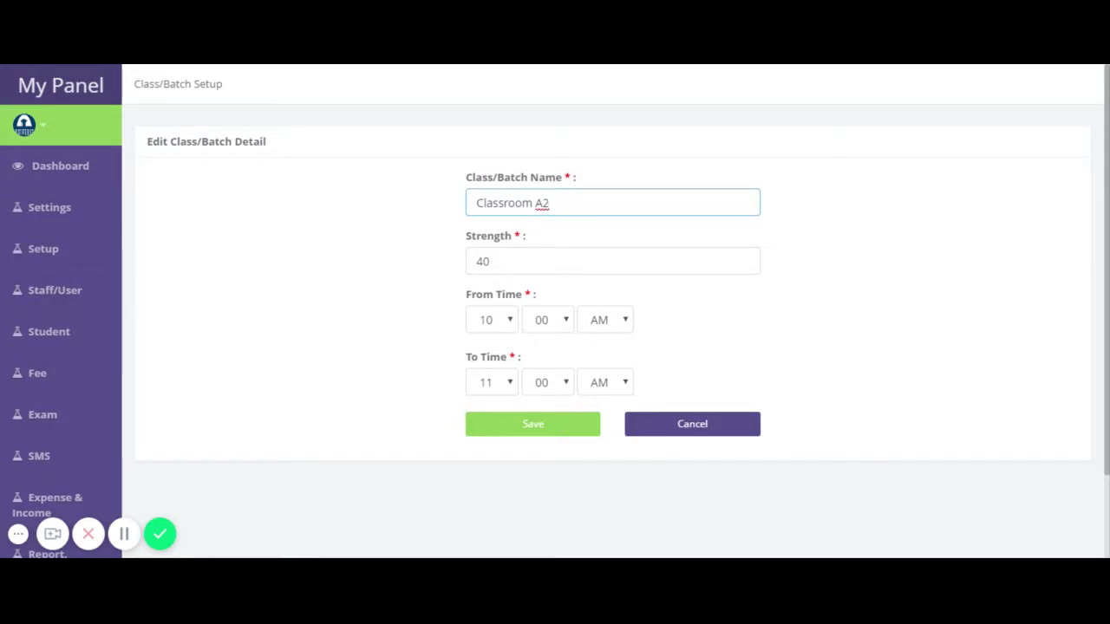
{"action": "key", "text": "BackSpace"}
{"action": "type", "text": "3"}
{"action": "left_click", "coordinate": [533, 428]}
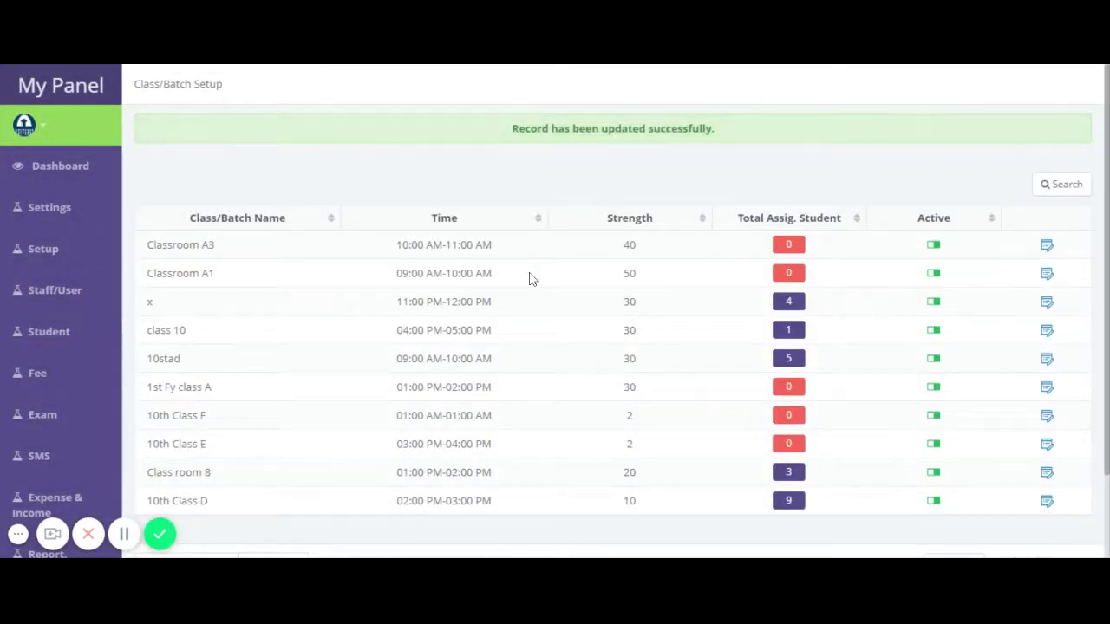
Open Classroom A3's student assignment page and highlight its title
{"action": "left_click", "coordinate": [795, 246]}
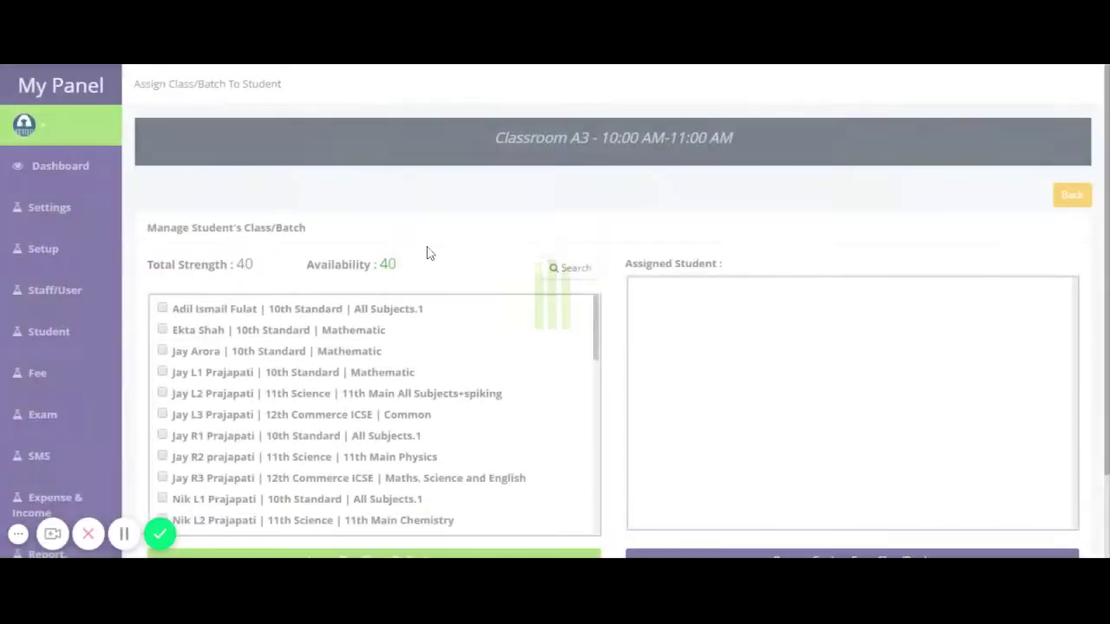
{"action": "scroll", "coordinate": [431, 254], "scroll_direction": "down", "scroll_amount": 1}
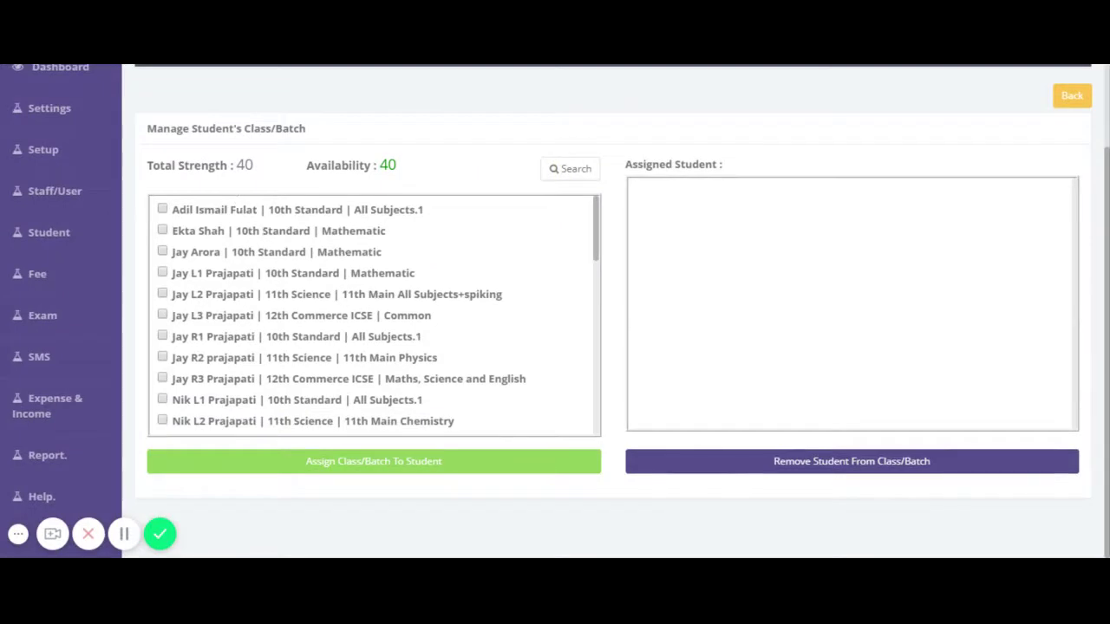
{"action": "scroll", "coordinate": [555, 312], "scroll_direction": "up", "scroll_amount": 1}
{"action": "left_click_drag", "start_coordinate": [470, 136], "coordinate": [809, 138]}
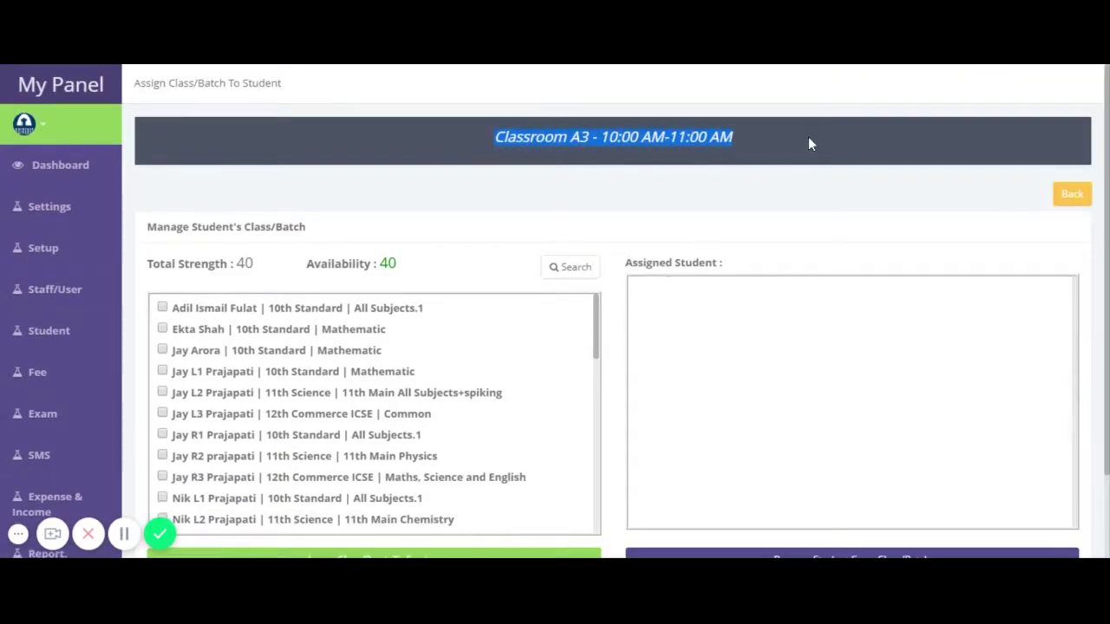
Highlight the total strength of 40 and bring up the student Search form's standard list
{"action": "scroll", "coordinate": [808, 143], "scroll_direction": "down", "scroll_amount": 1}
{"action": "left_click_drag", "start_coordinate": [274, 168], "coordinate": [143, 173]}
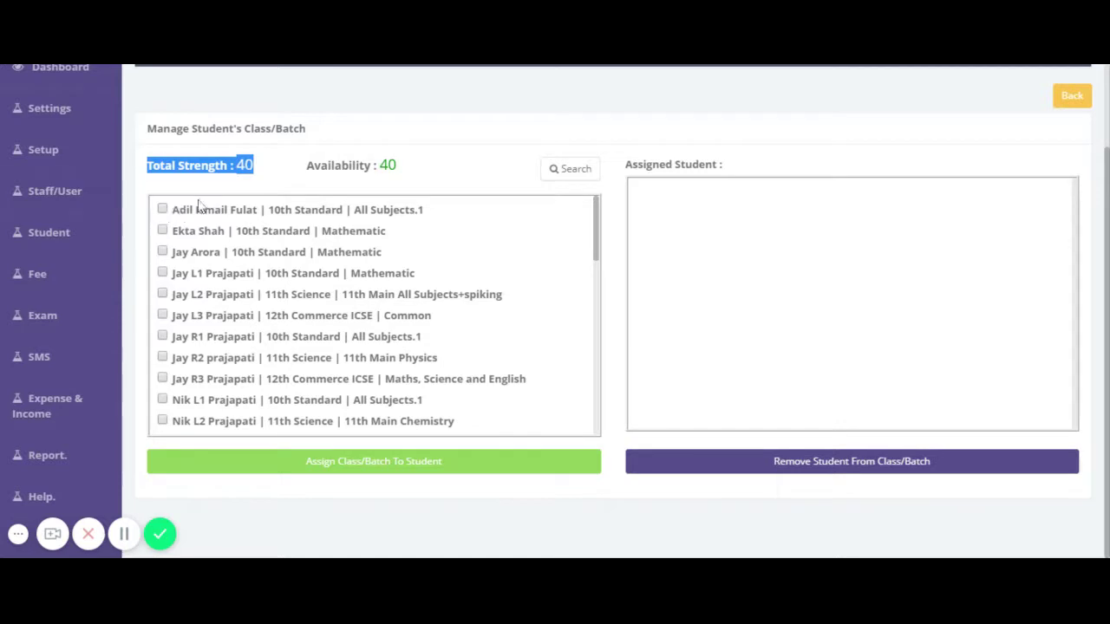
{"action": "left_click", "coordinate": [570, 171]}
{"action": "left_click", "coordinate": [598, 258]}
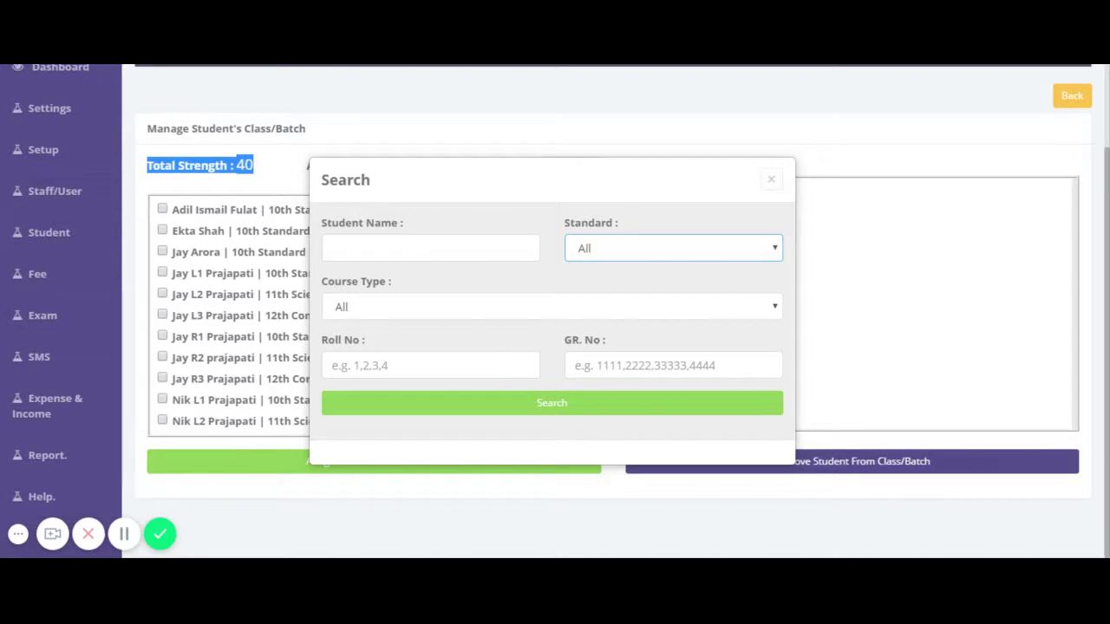
Search students with Standard 11th Science and Course Type left at All
{"action": "left_click", "coordinate": [594, 330]}
{"action": "left_click", "coordinate": [403, 248]}
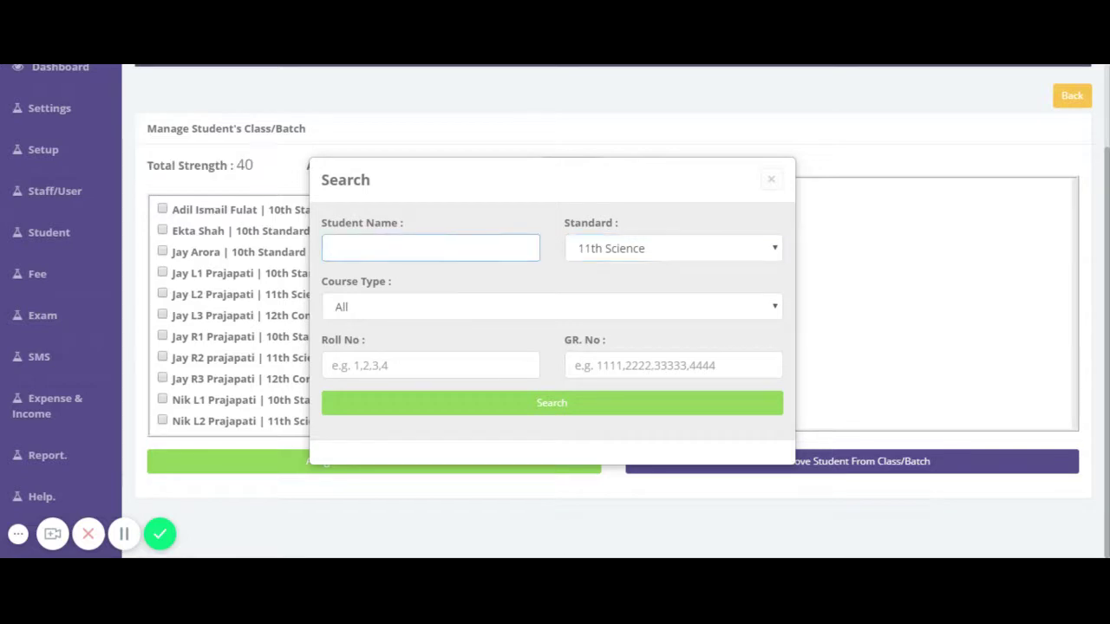
{"action": "left_click", "coordinate": [378, 309]}
{"action": "left_click", "coordinate": [409, 284]}
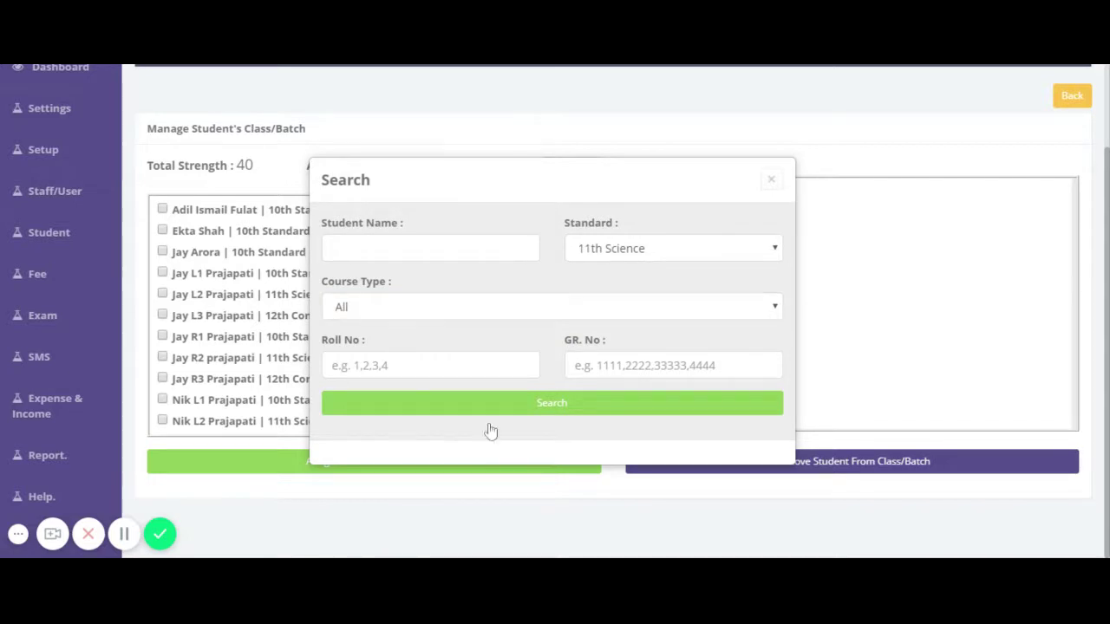
{"action": "left_click", "coordinate": [548, 408]}
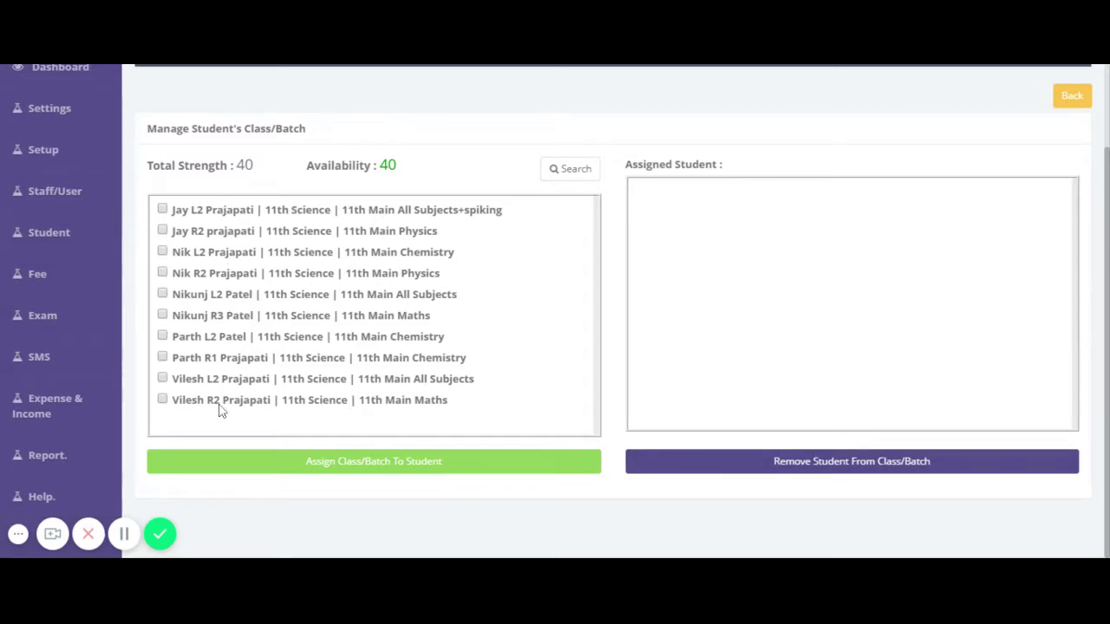
Assign the first five listed 11th Science students to Classroom A3, leaving availability at 35
{"action": "left_click", "coordinate": [163, 210]}
{"action": "left_click", "coordinate": [163, 231]}
{"action": "left_click", "coordinate": [163, 252]}
{"action": "left_click", "coordinate": [162, 272]}
{"action": "left_click", "coordinate": [163, 294]}
{"action": "left_click", "coordinate": [386, 469]}
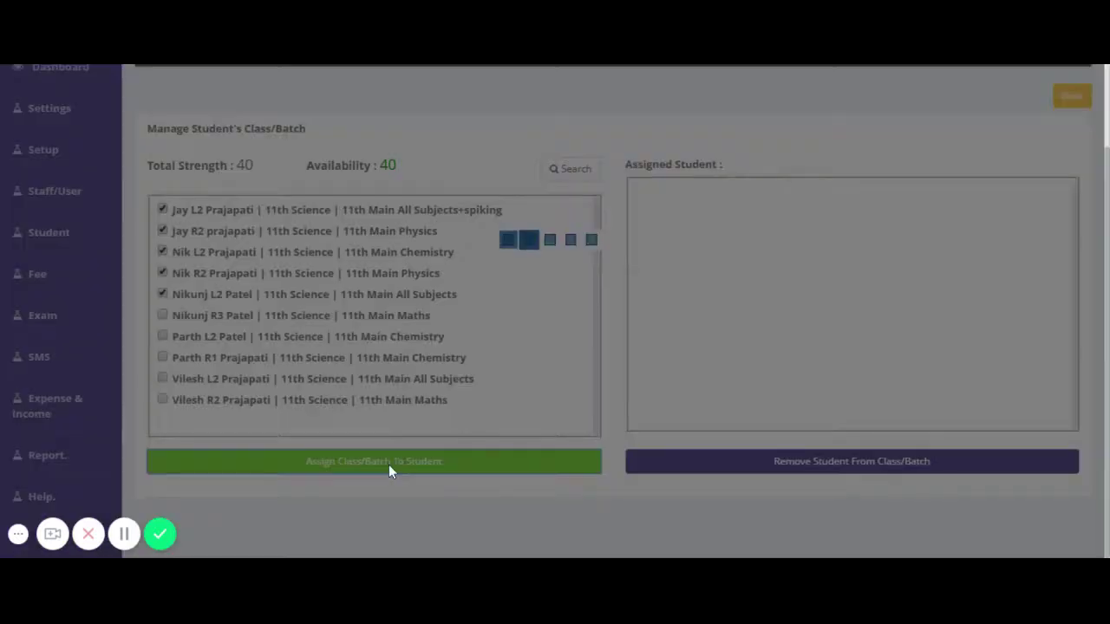
{"action": "scroll", "coordinate": [751, 384], "scroll_direction": "down", "scroll_amount": 2}
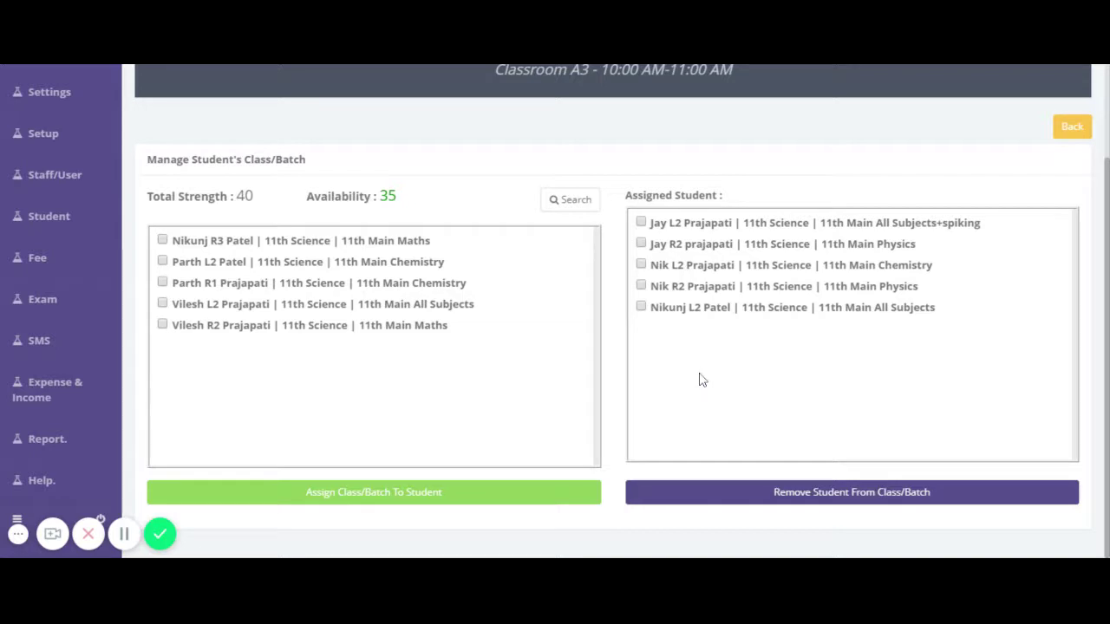
Remove the fourth assigned student from Classroom A3 and go back to the Class/Batch list
{"action": "left_click", "coordinate": [641, 286]}
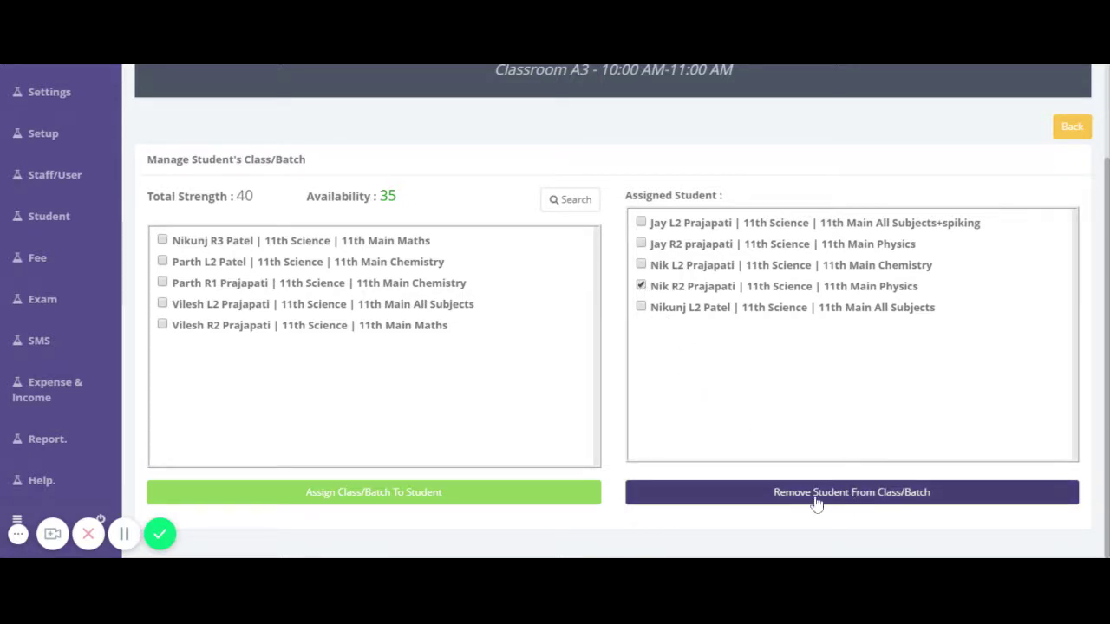
{"action": "left_click", "coordinate": [897, 496]}
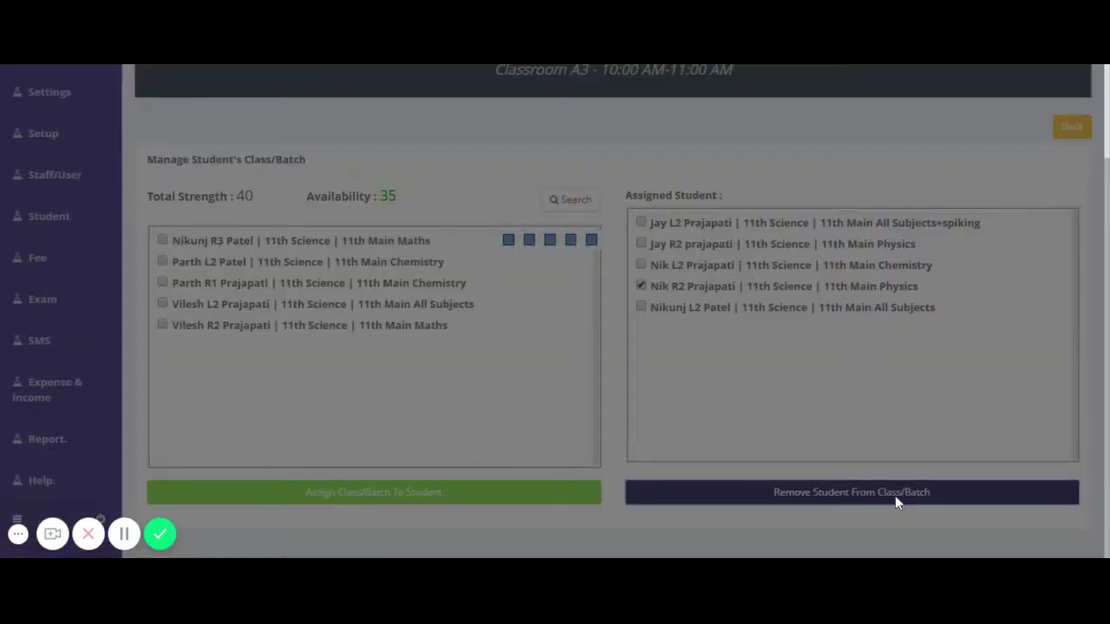
{"action": "scroll", "coordinate": [893, 490], "scroll_direction": "down", "scroll_amount": 2}
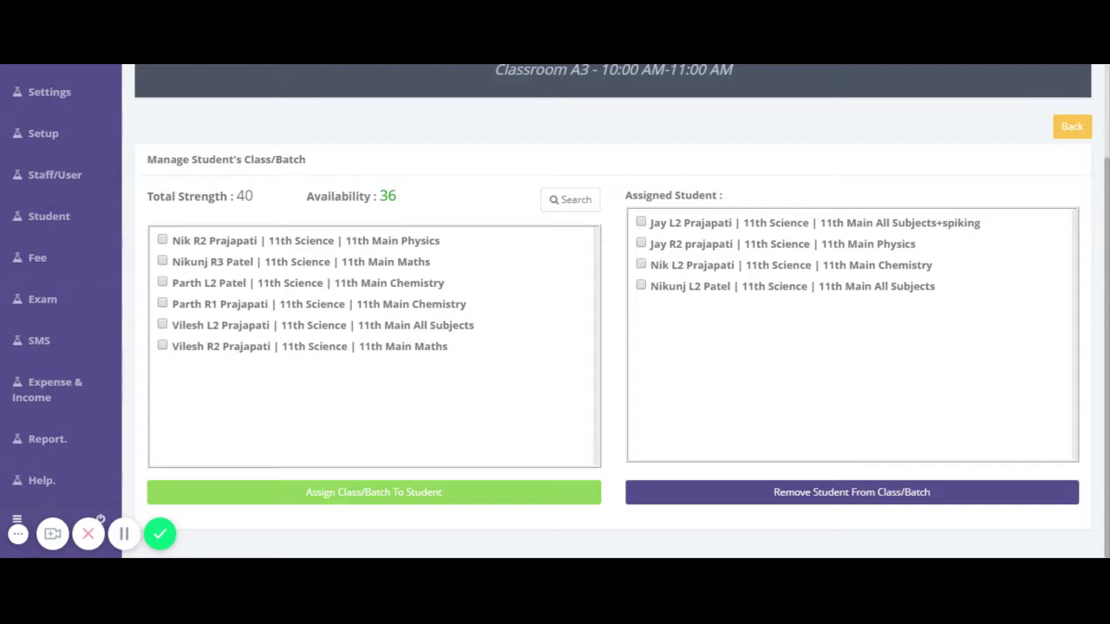
{"action": "left_click", "coordinate": [1073, 129]}
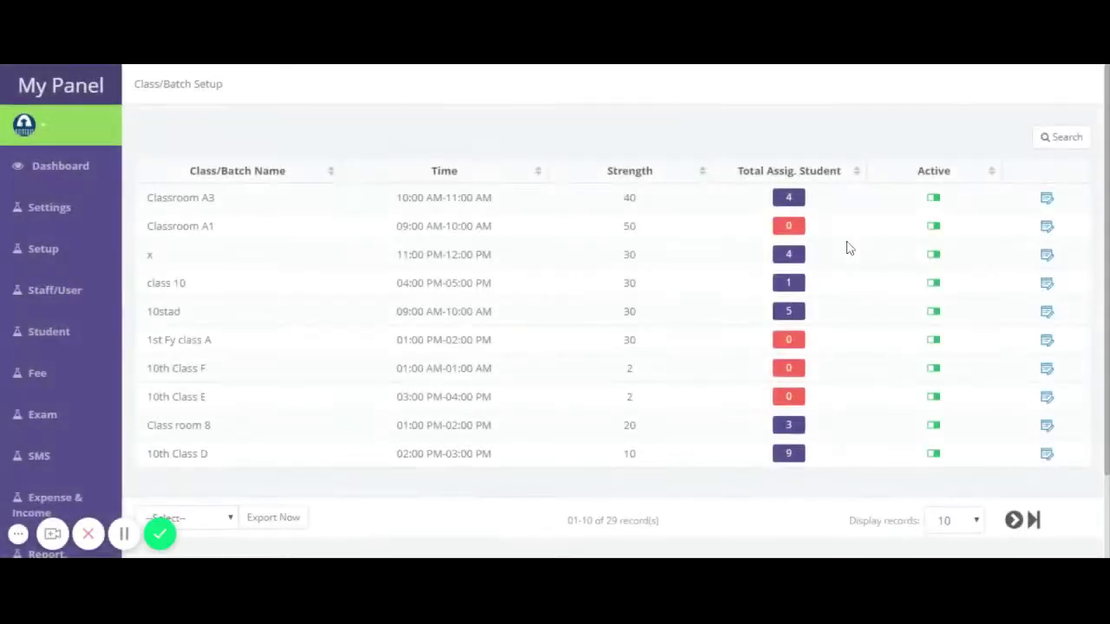
{"action": "scroll", "coordinate": [843, 248], "scroll_direction": "down", "scroll_amount": 2}
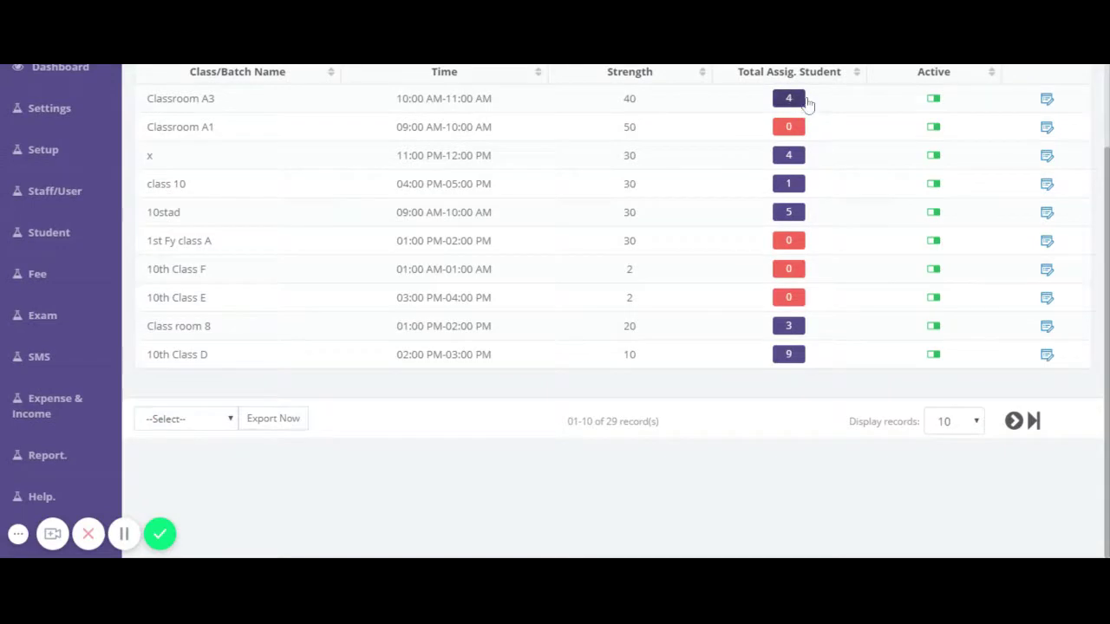
{"action": "scroll", "coordinate": [837, 156], "scroll_direction": "up", "scroll_amount": 2}
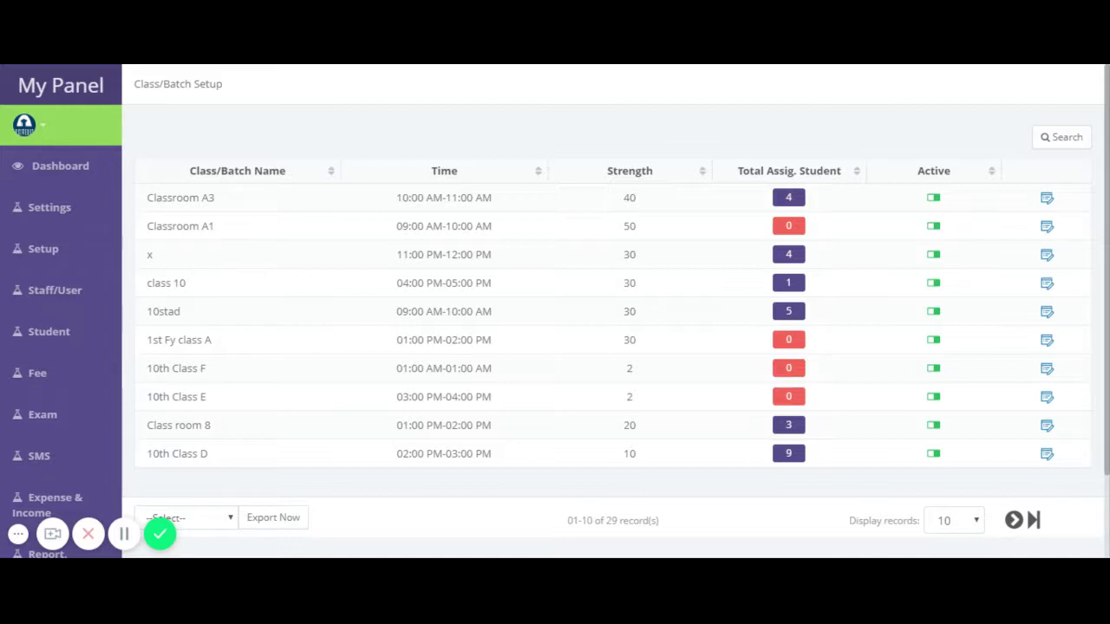
{"action": "scroll", "coordinate": [656, 322], "scroll_direction": "down", "scroll_amount": 2}
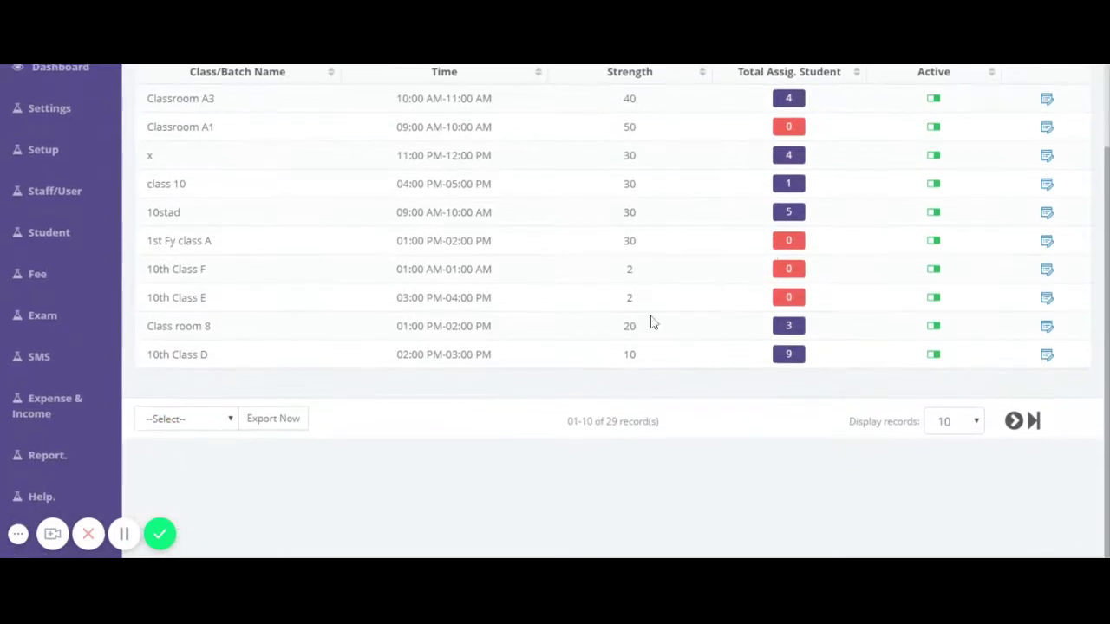
{"action": "scroll", "coordinate": [656, 323], "scroll_direction": "up", "scroll_amount": 2}
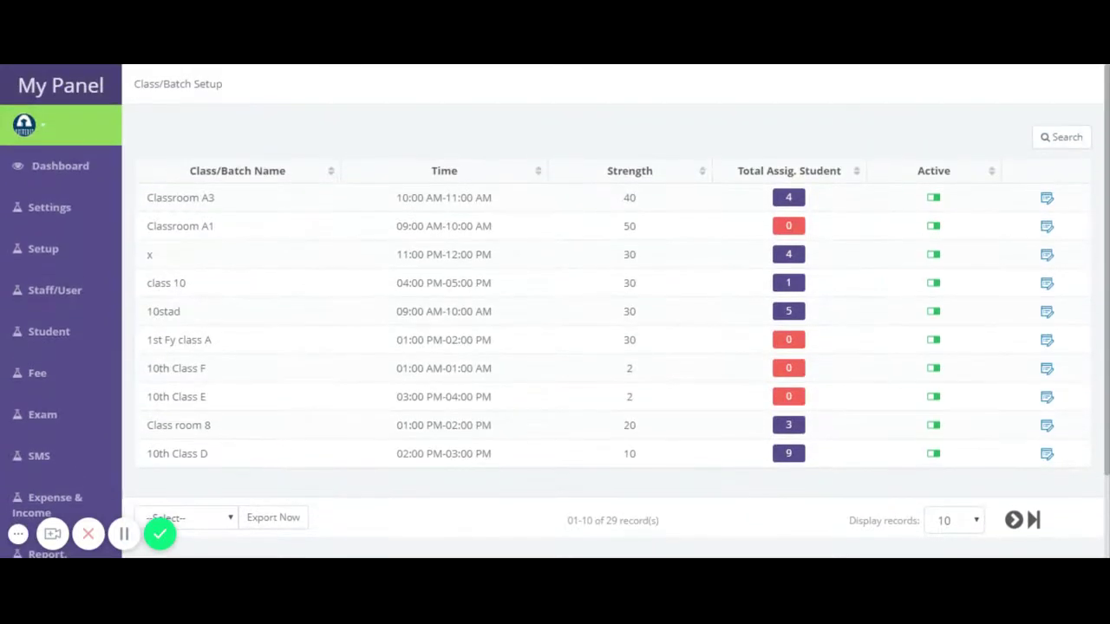
{"action": "left_click", "coordinate": [1066, 142]}
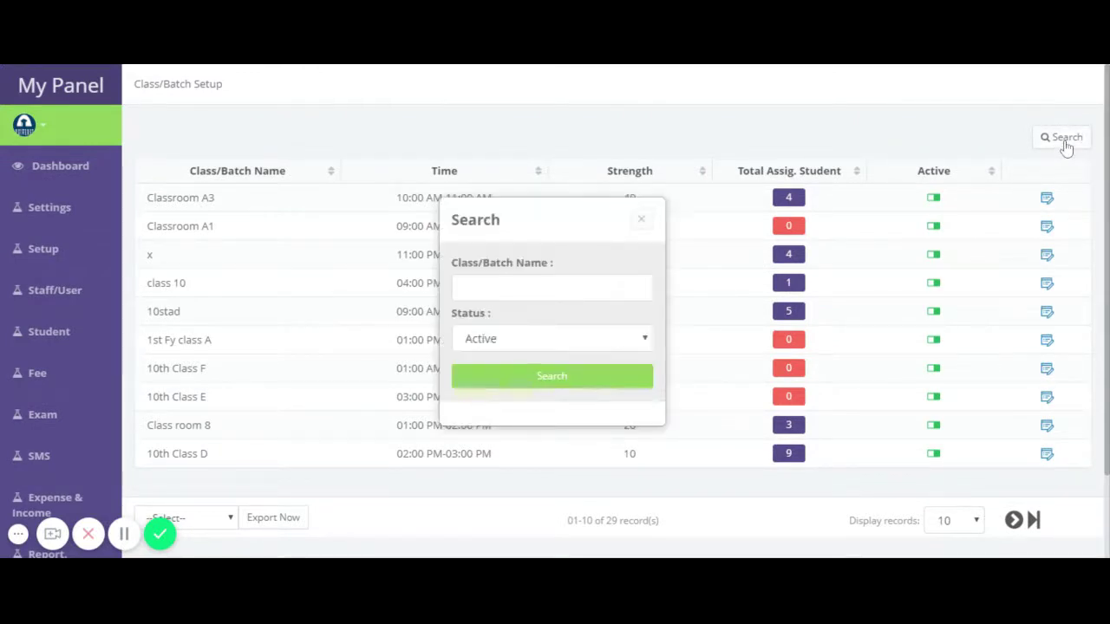
{"action": "left_click", "coordinate": [520, 288]}
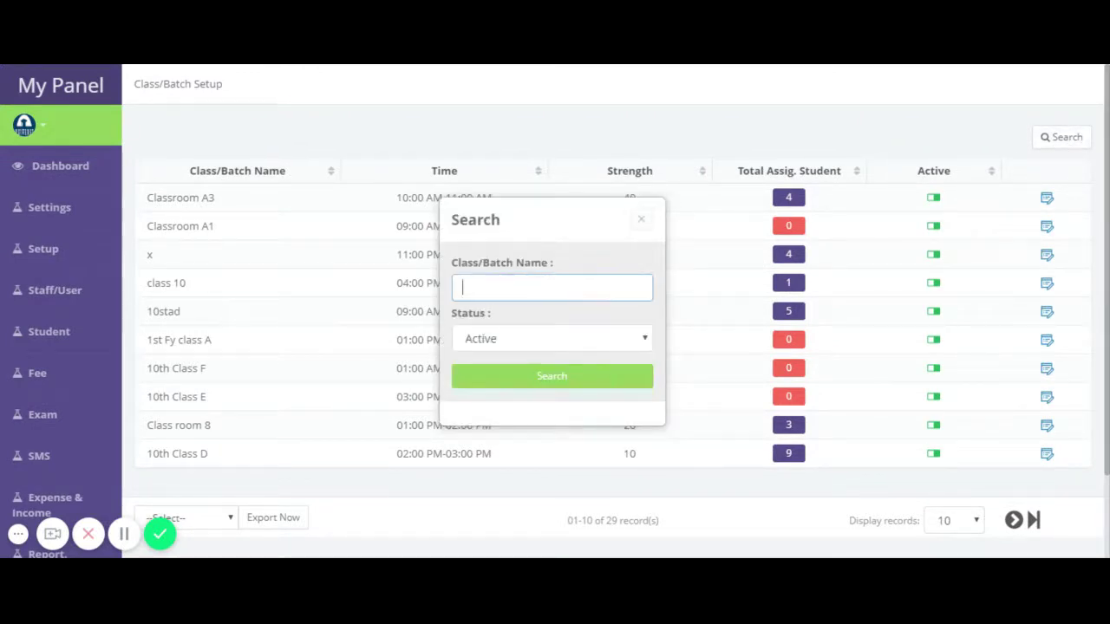
{"action": "left_click", "coordinate": [494, 342]}
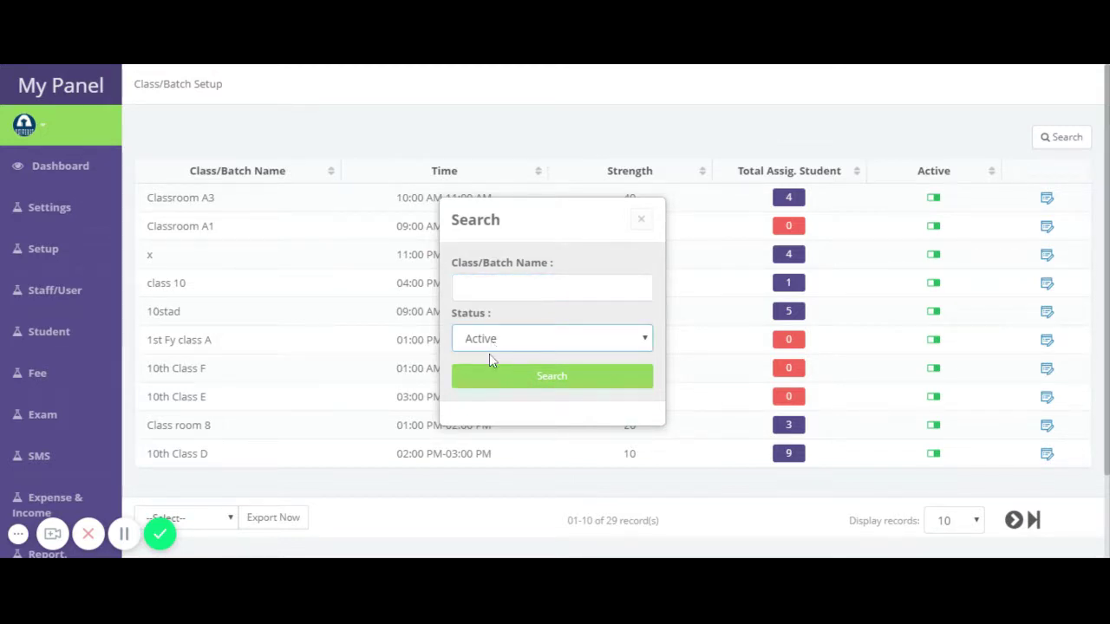
{"action": "left_click", "coordinate": [641, 220]}
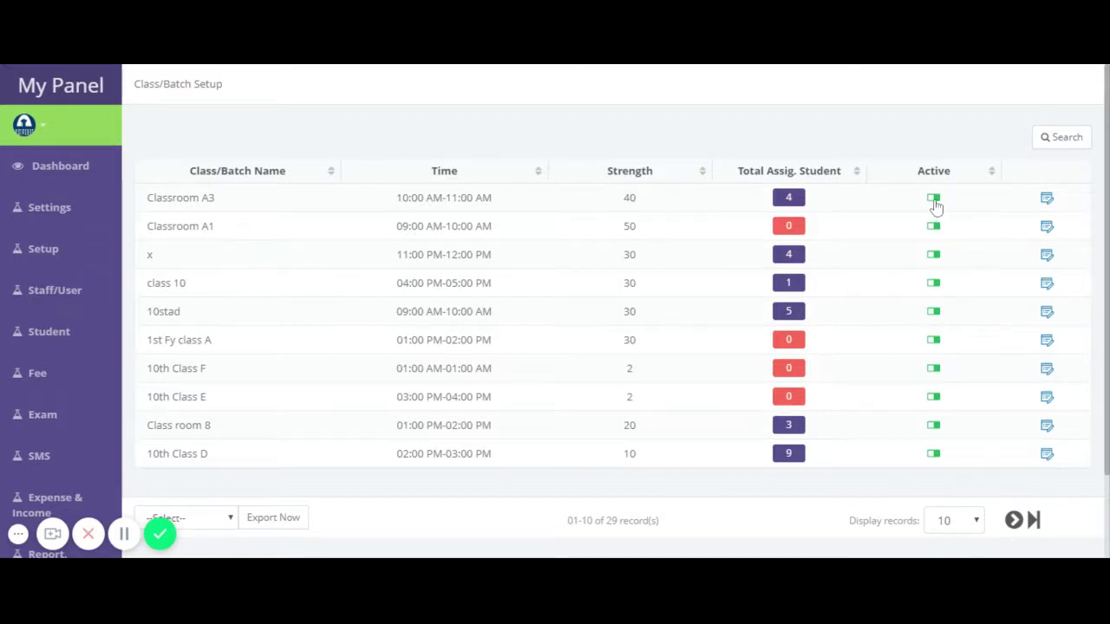
Leave the class list's records per page at 10
{"action": "scroll", "coordinate": [935, 204], "scroll_direction": "down", "scroll_amount": 2}
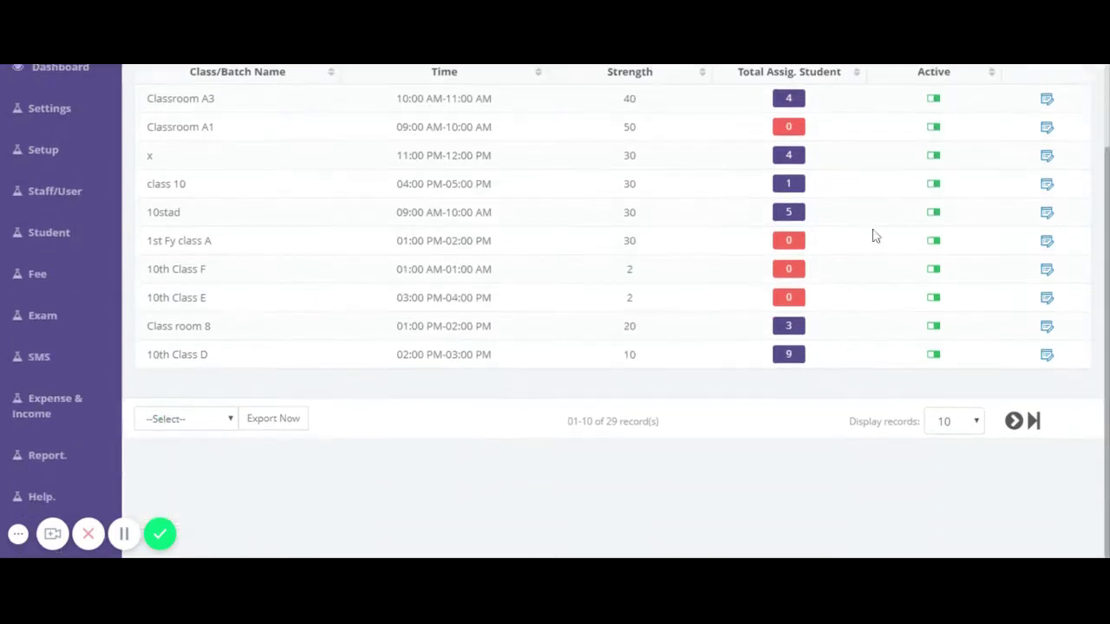
{"action": "left_click", "coordinate": [961, 428]}
{"action": "left_click", "coordinate": [1019, 396]}
Choose Export To Excel in the table footer's export format dropdown
{"action": "scroll", "coordinate": [444, 456], "scroll_direction": "up", "scroll_amount": 2}
{"action": "scroll", "coordinate": [438, 447], "scroll_direction": "down", "scroll_amount": 1}
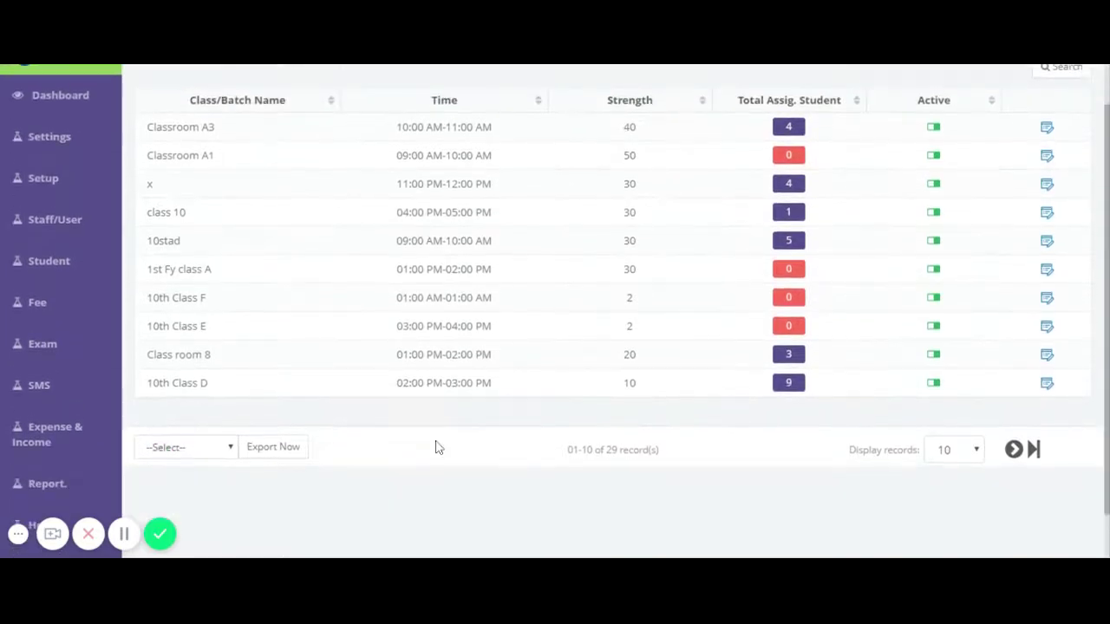
{"action": "scroll", "coordinate": [438, 447], "scroll_direction": "down", "scroll_amount": 1}
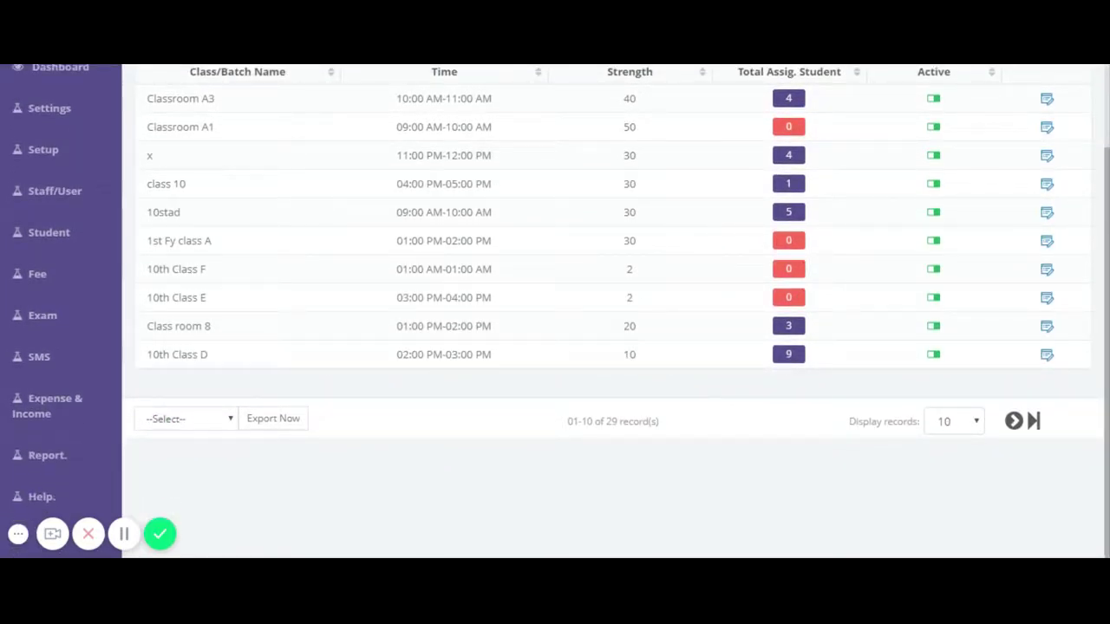
{"action": "left_click", "coordinate": [205, 427]}
{"action": "left_click", "coordinate": [195, 440]}
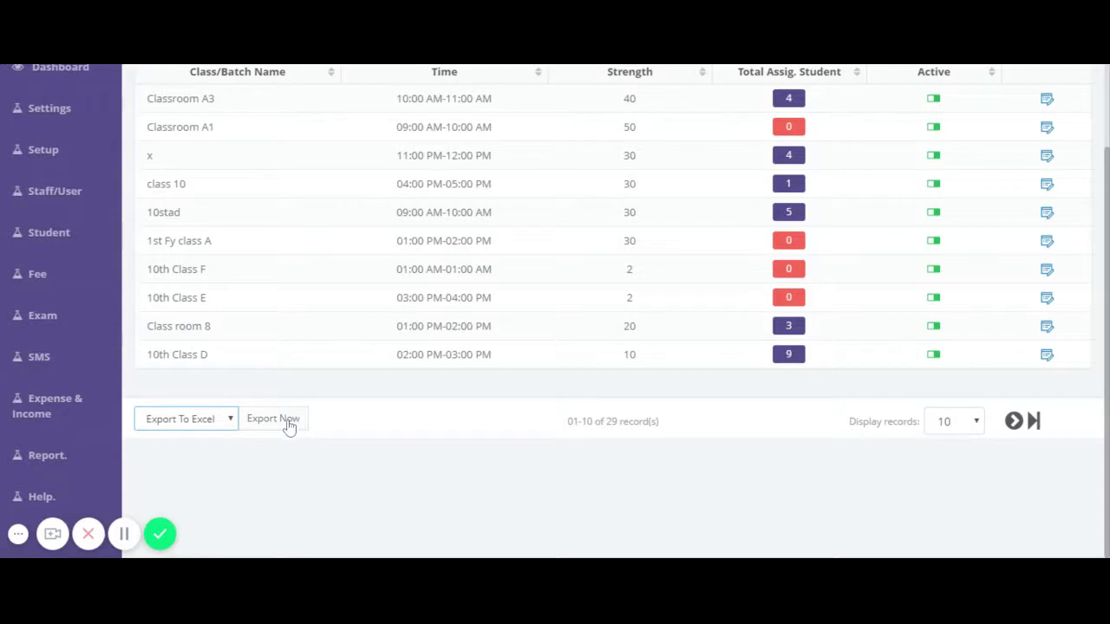